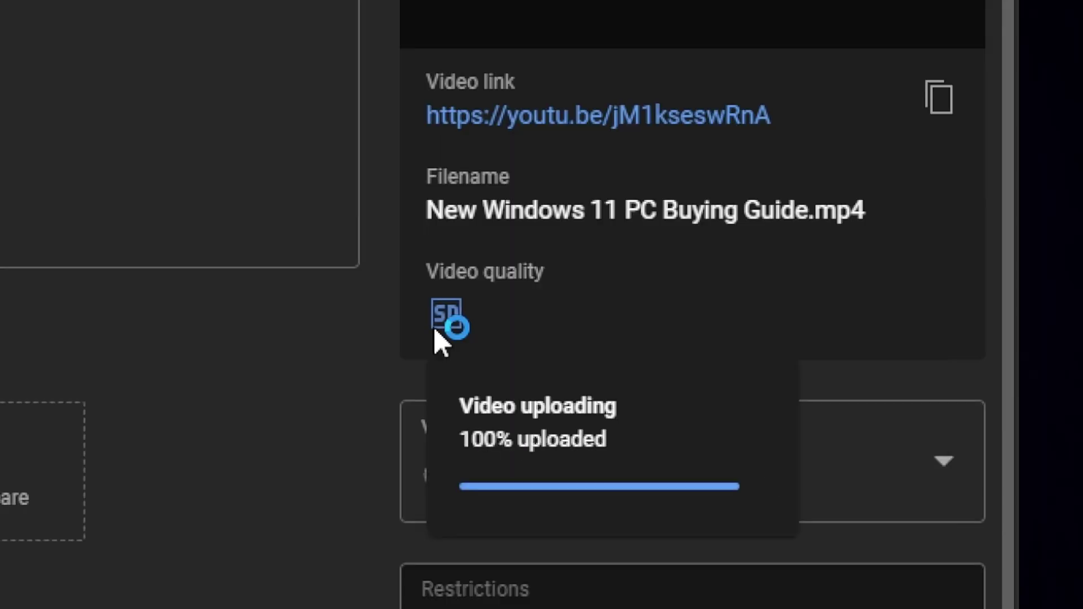
- Upload the New Windows 11 PC Buying Guide video to the channel and play it at 2160p quality
mouse_move(497, 324)
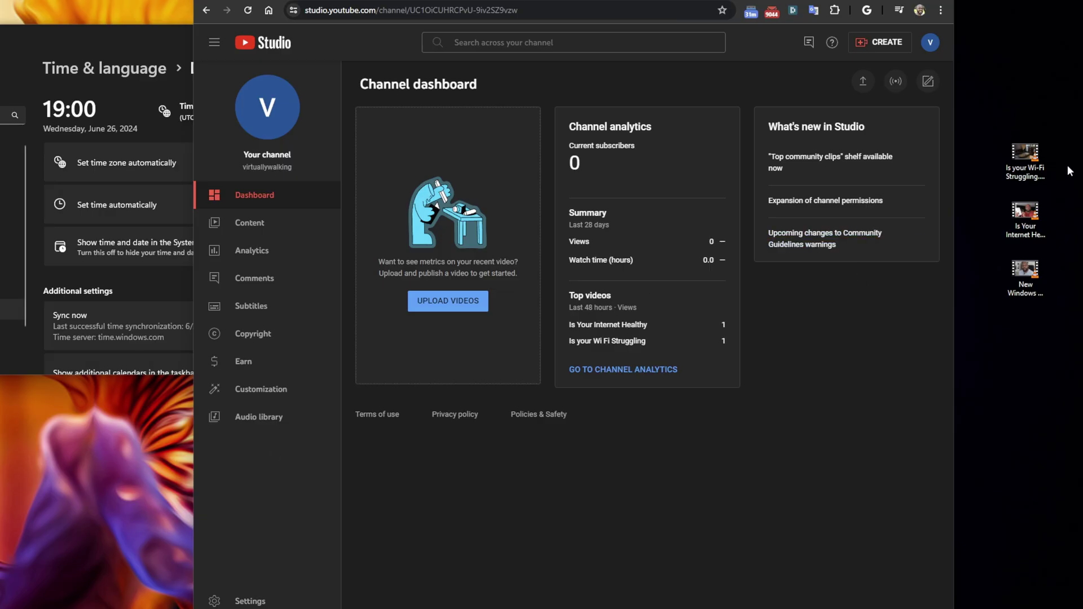
drag(1025, 269, 630, 233)
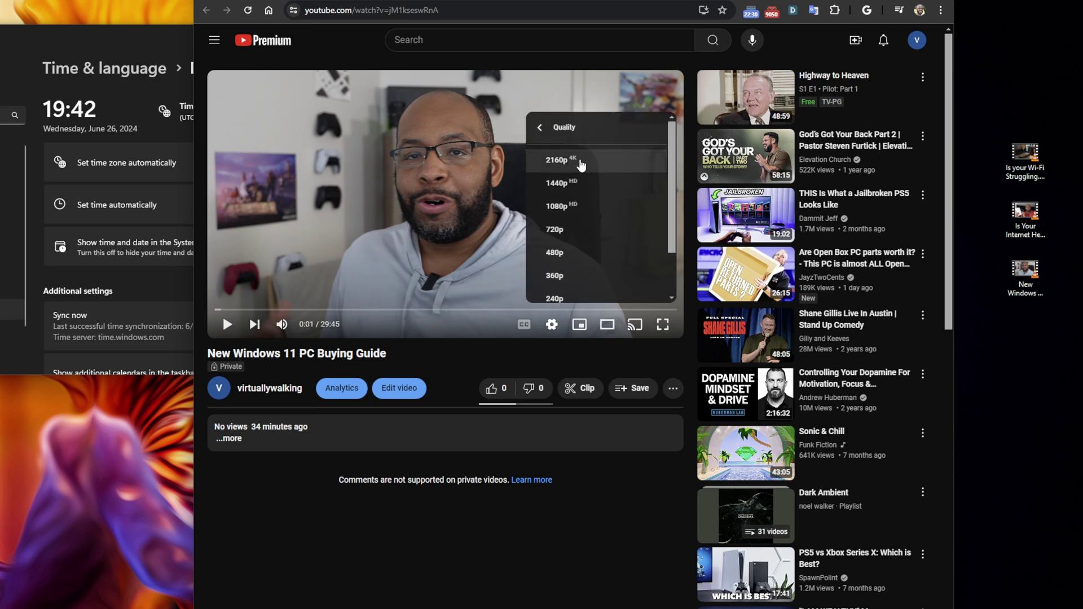
click(580, 161)
click(226, 322)
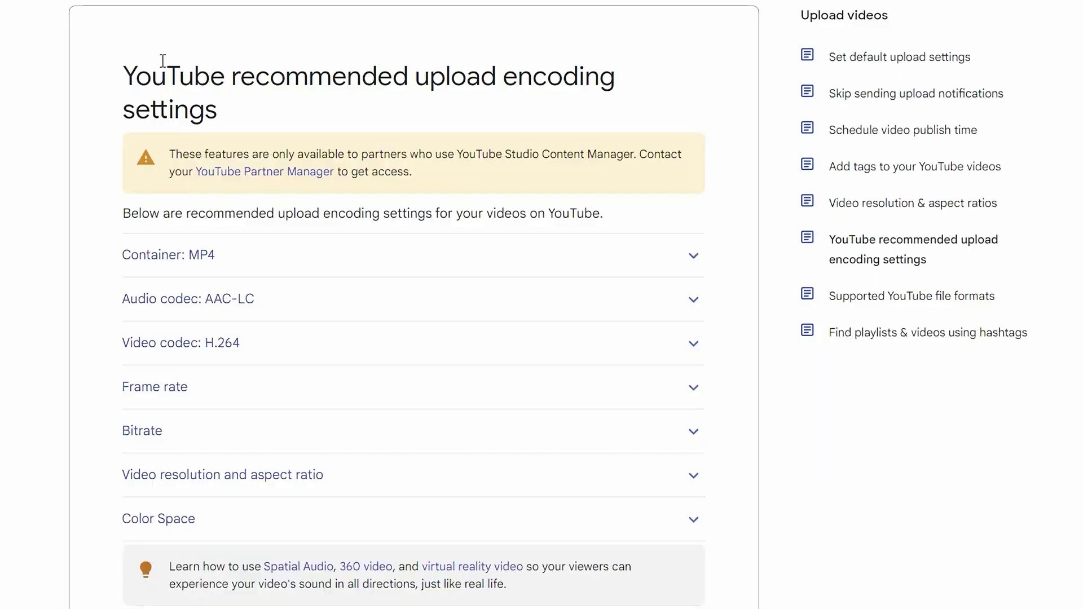
- Highlight the title of YouTube's recommended upload encoding settings and check the encoder options for the H.264 export in DaVinci Resolve
drag(111, 77, 468, 111)
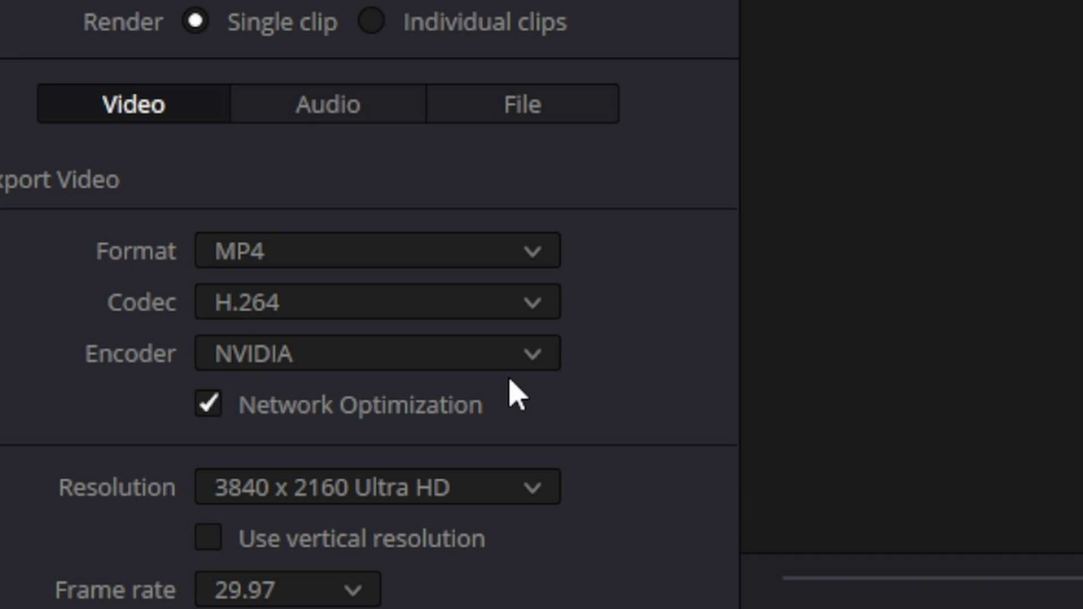
click(528, 356)
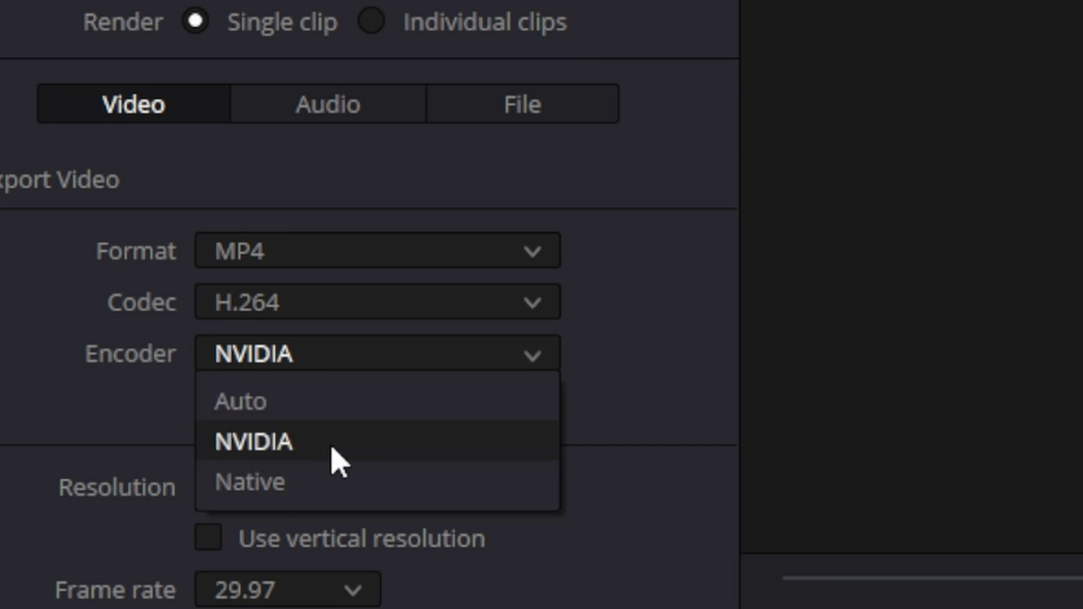
click(649, 354)
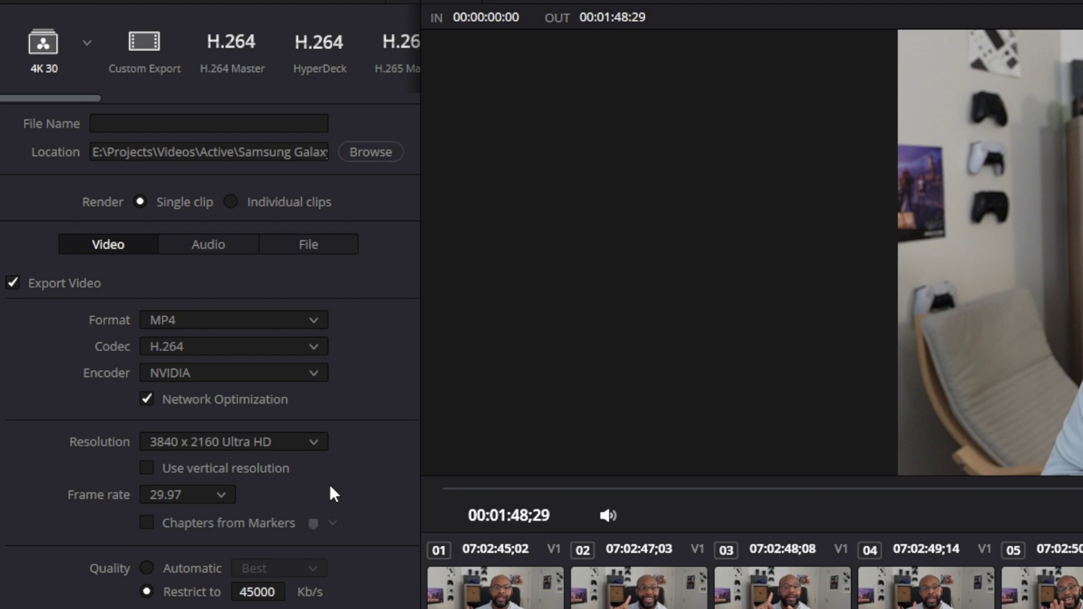
- Review the resolution and frame rate options available for the MP4 export
click(273, 450)
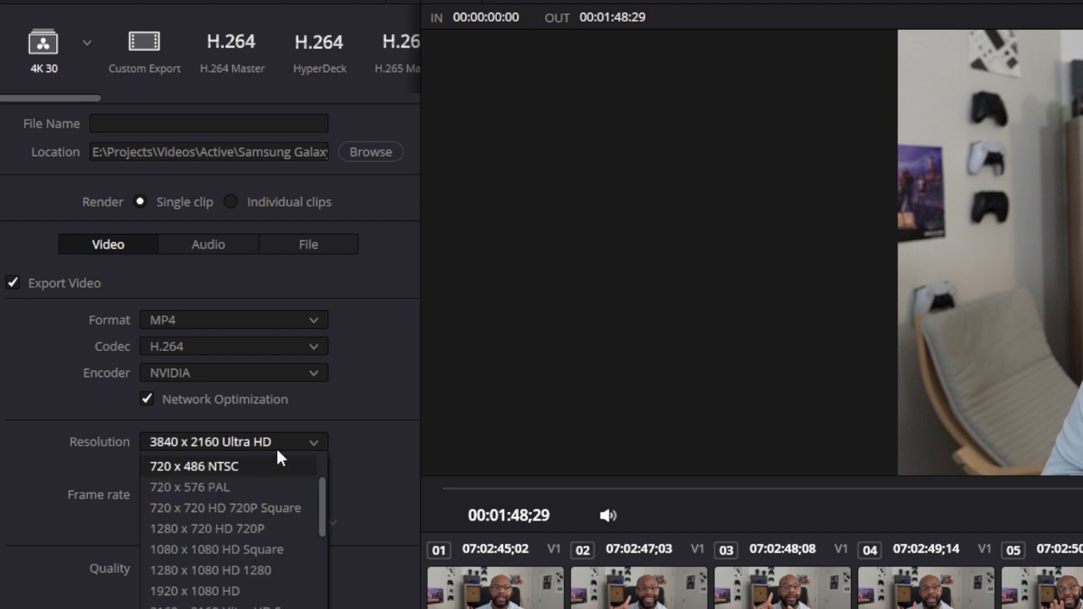
scroll(262, 509, down, 1)
scroll(262, 509, up, 1)
click(388, 420)
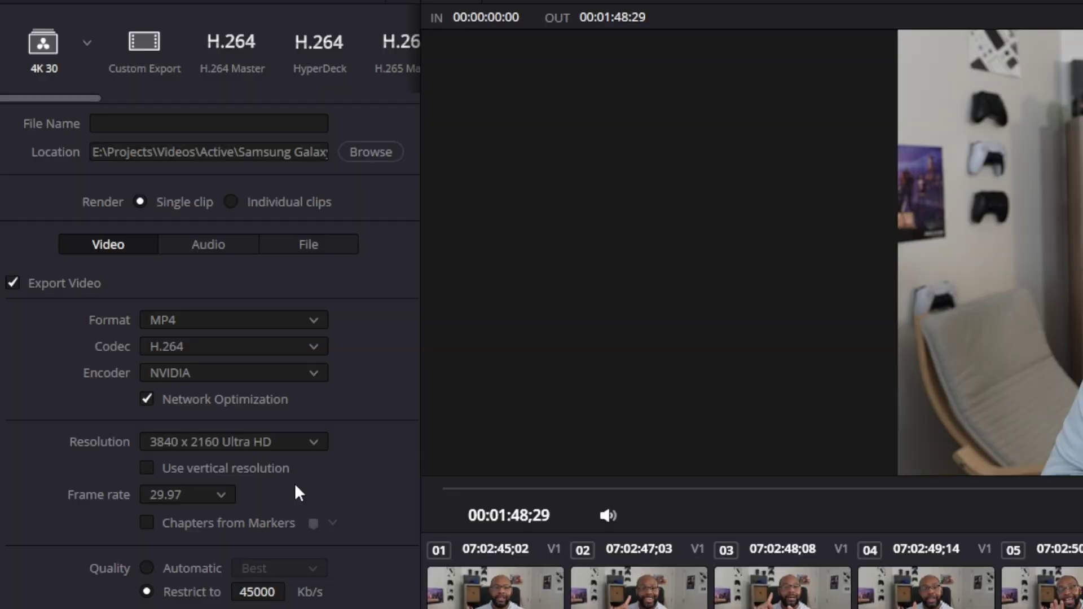
click(230, 499)
click(231, 498)
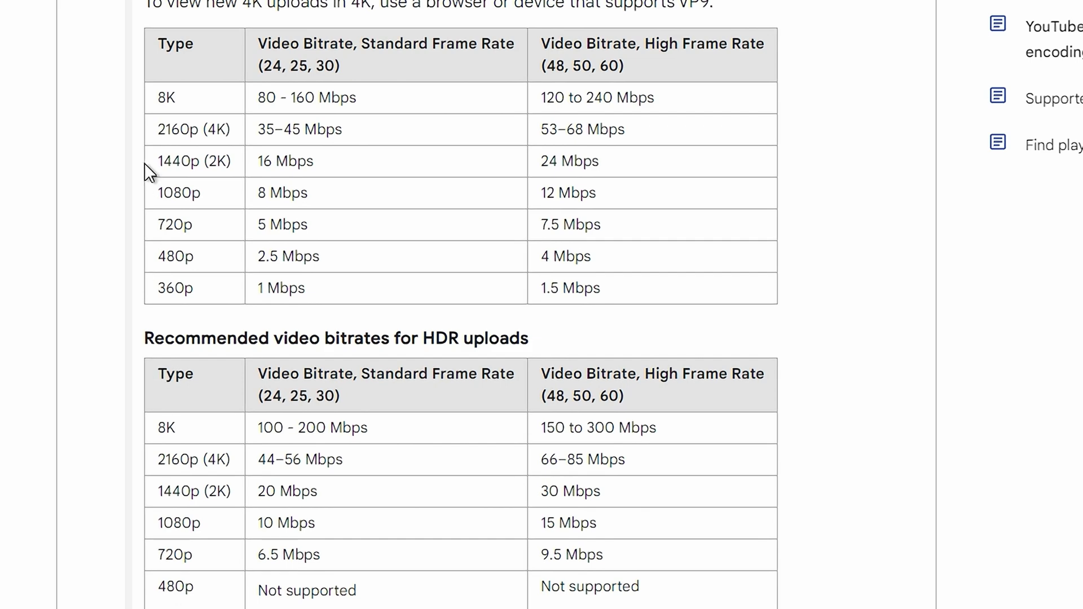
- Highlight YouTube's recommended 2160p (4K) bitrates and convert 45 Mbps to kilobits per second with Google's converter
drag(153, 128, 615, 129)
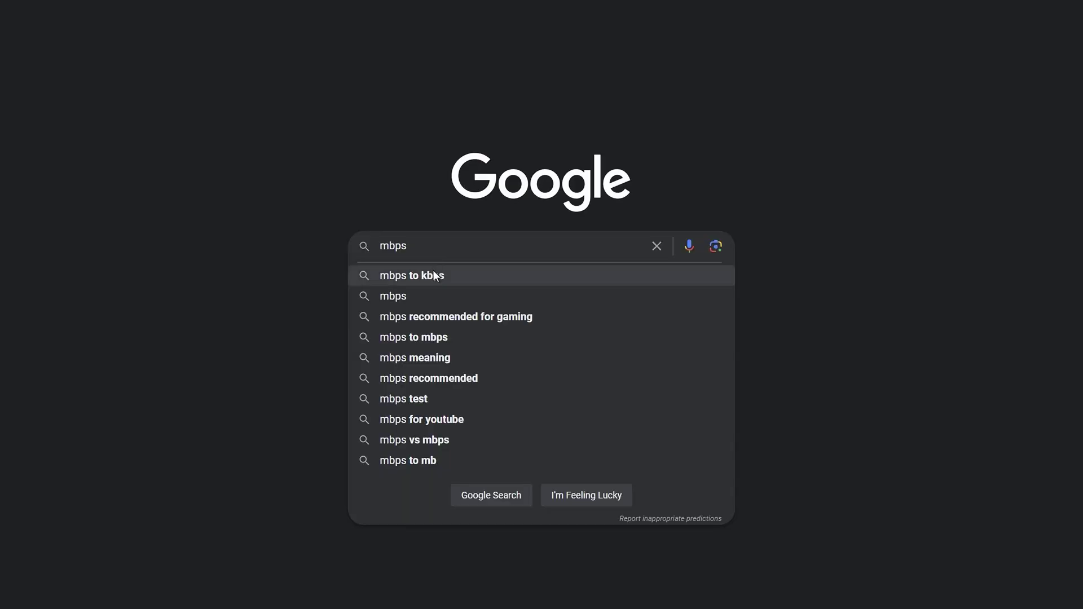
click(435, 275)
click(209, 232)
drag(209, 232, 65, 265)
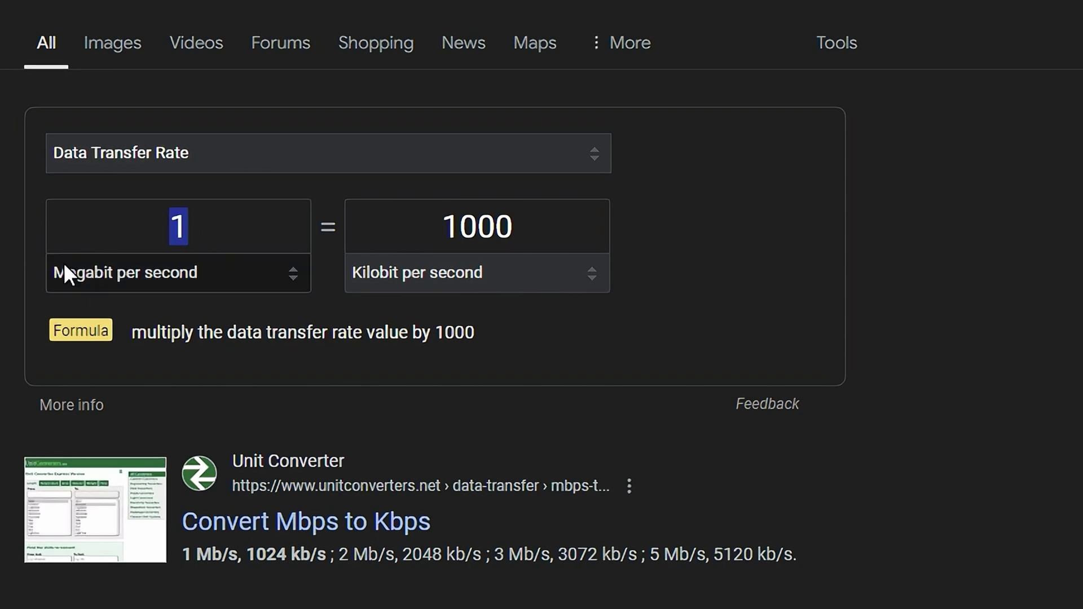
text(45)
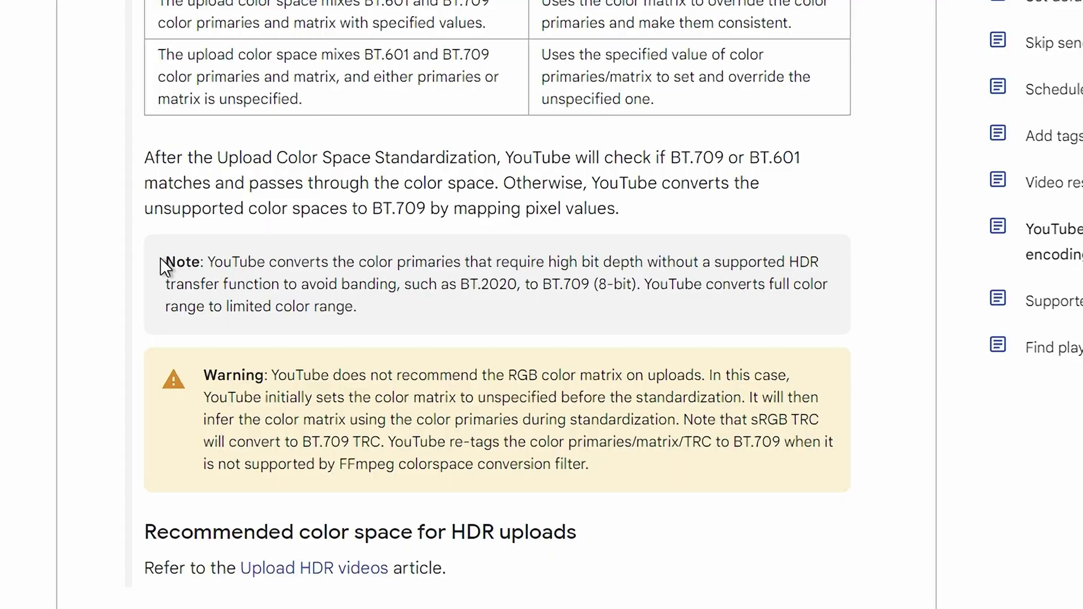
- Highlight the note about YouTube's color primaries and color range conversion in the recommended encoding settings
drag(163, 261, 630, 250)
drag(726, 252, 810, 310)
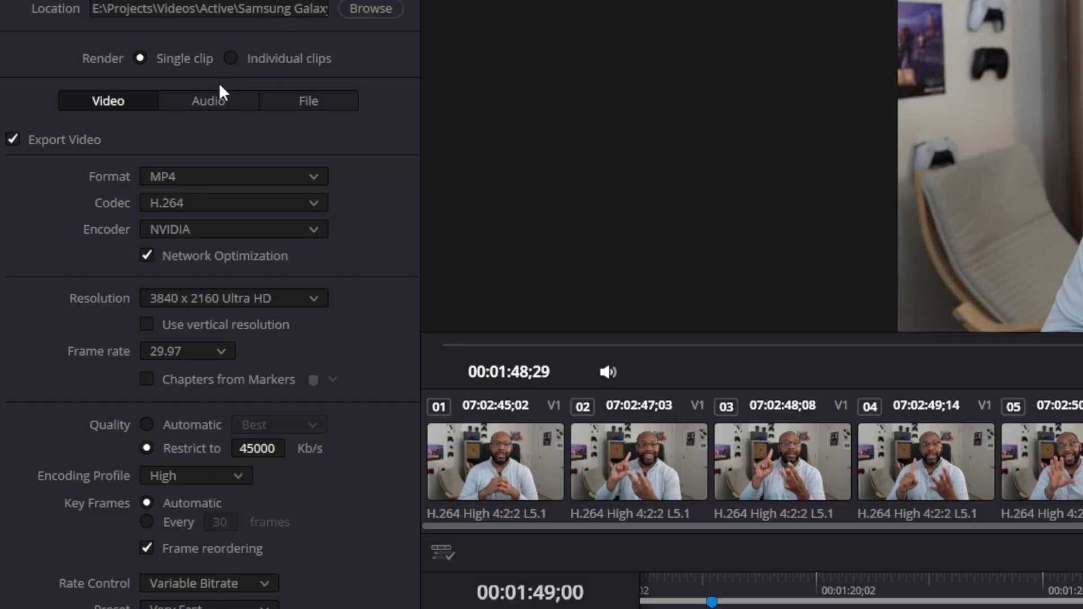
- Show the audio export settings in DaVinci Resolve and check the available codec options
click(210, 100)
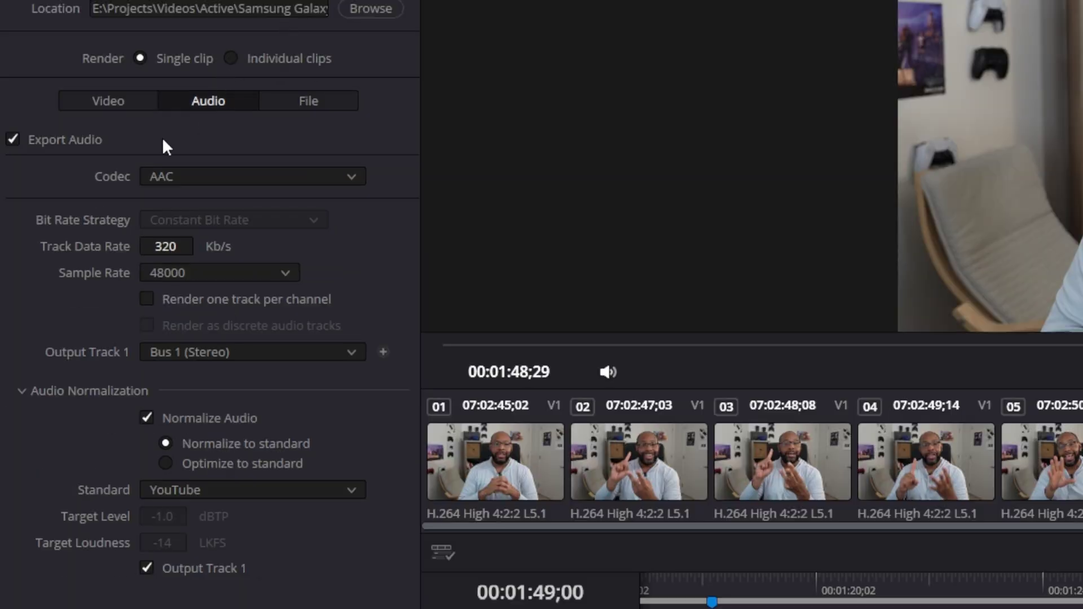
click(296, 176)
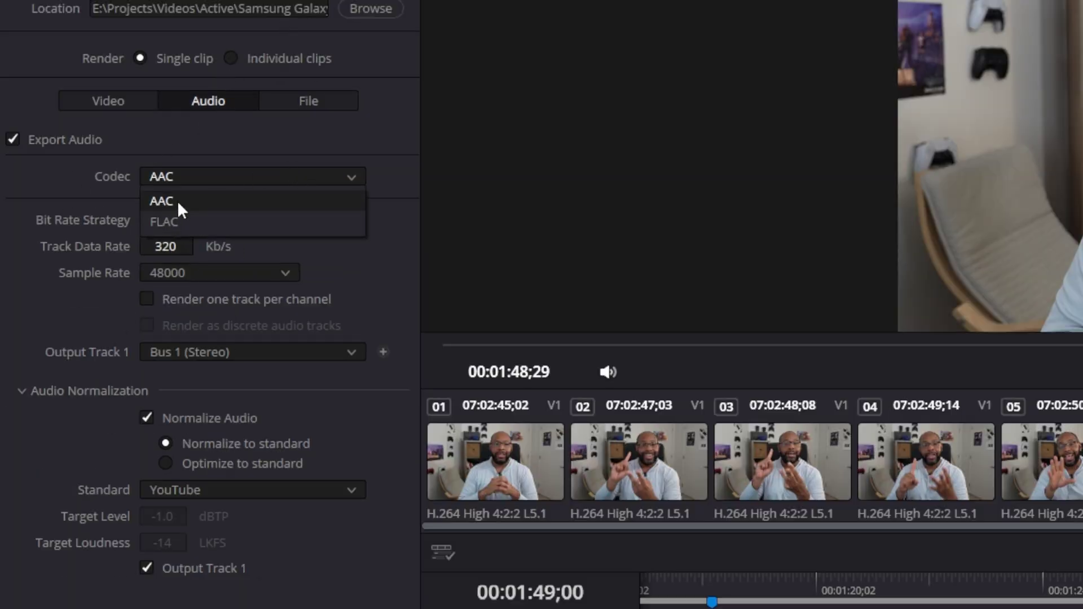
click(176, 158)
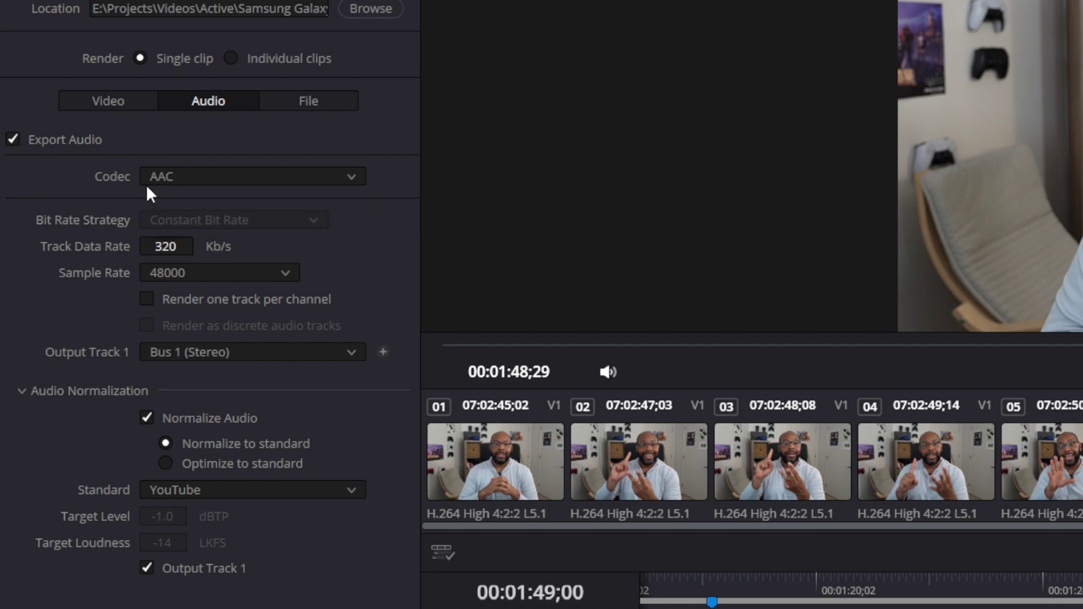
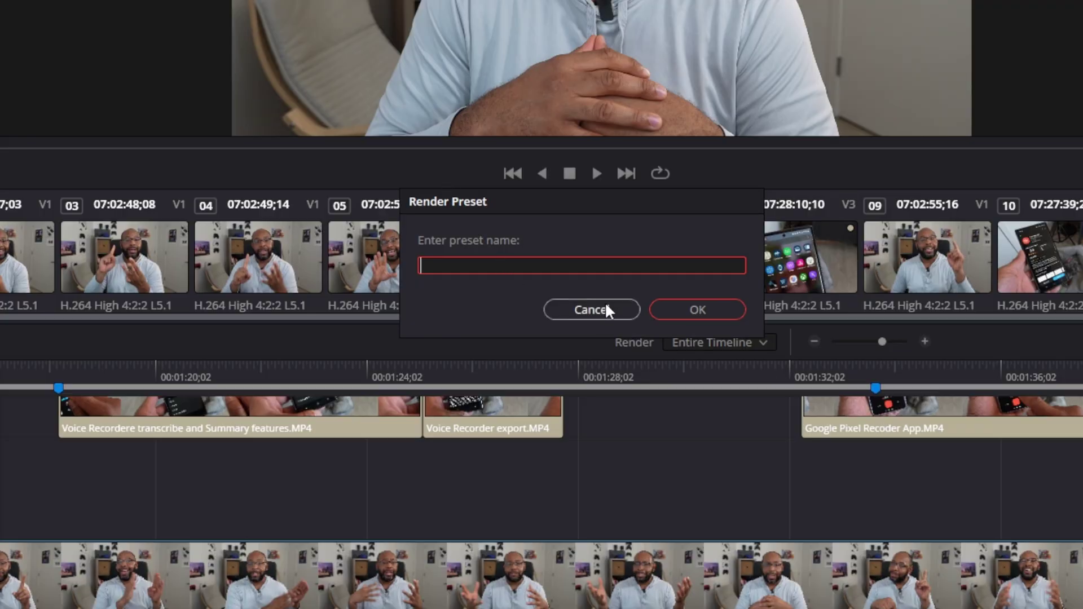
- Cancel naming a new render preset and view the preset management options and the saved custom presets
click(601, 310)
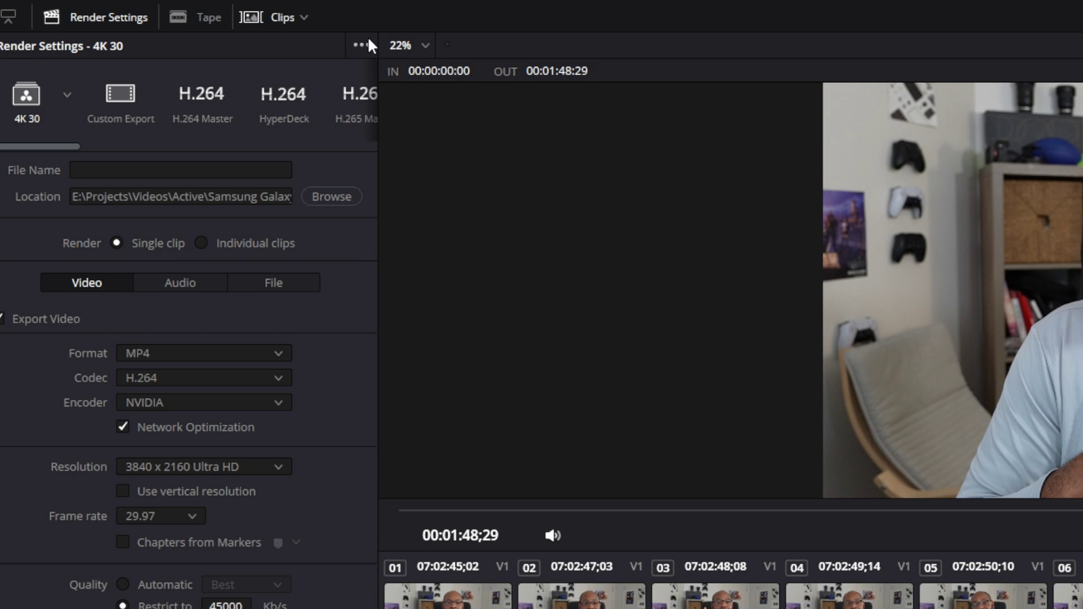
click(368, 45)
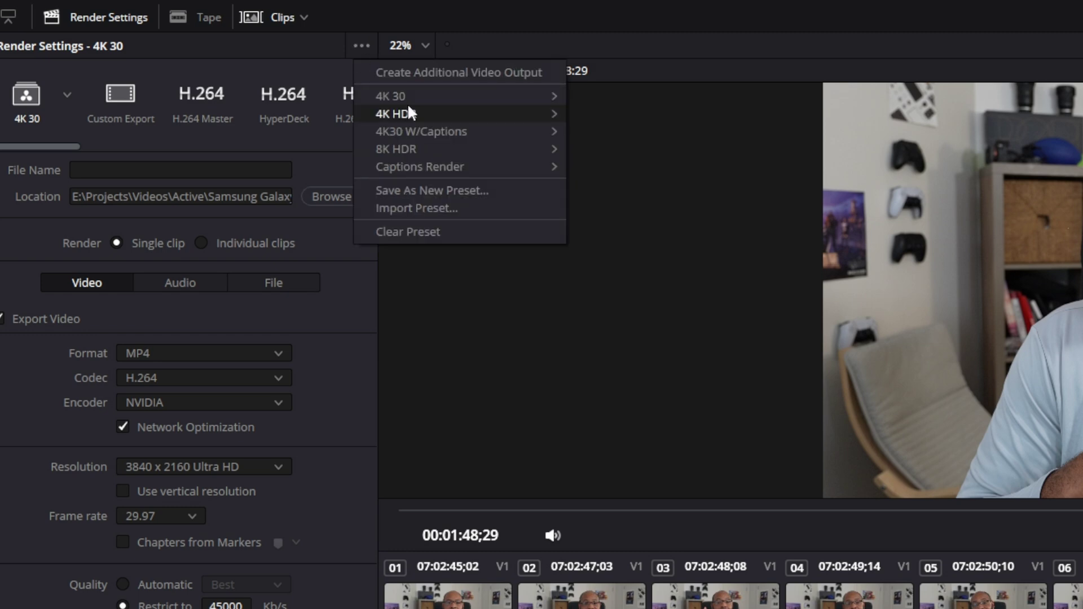
click(66, 95)
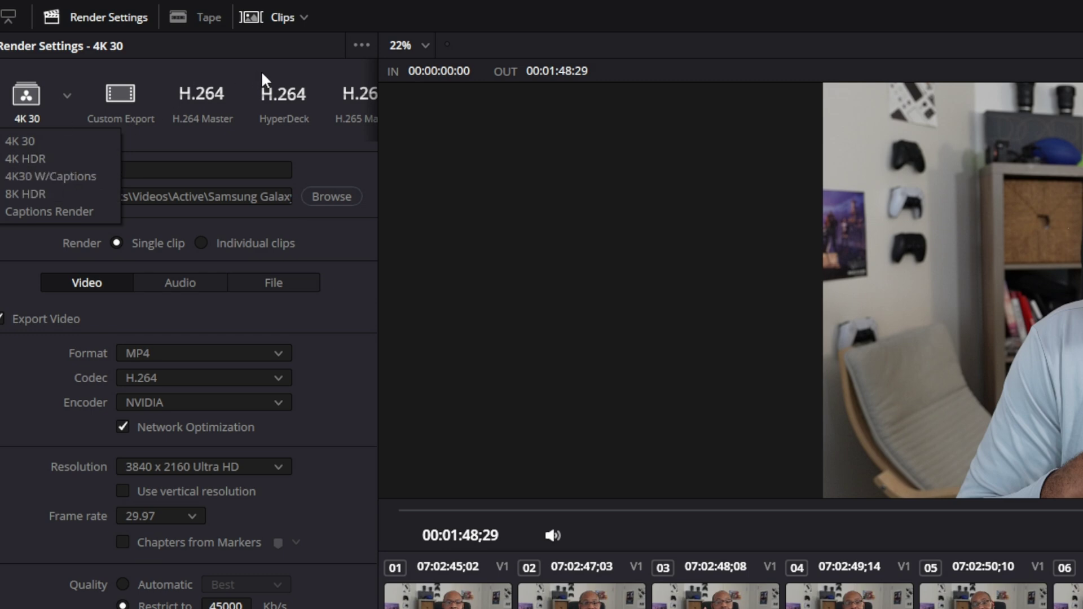
- Export the 4K 30 render preset to the desktop as 4K 30 Render.xml
click(364, 46)
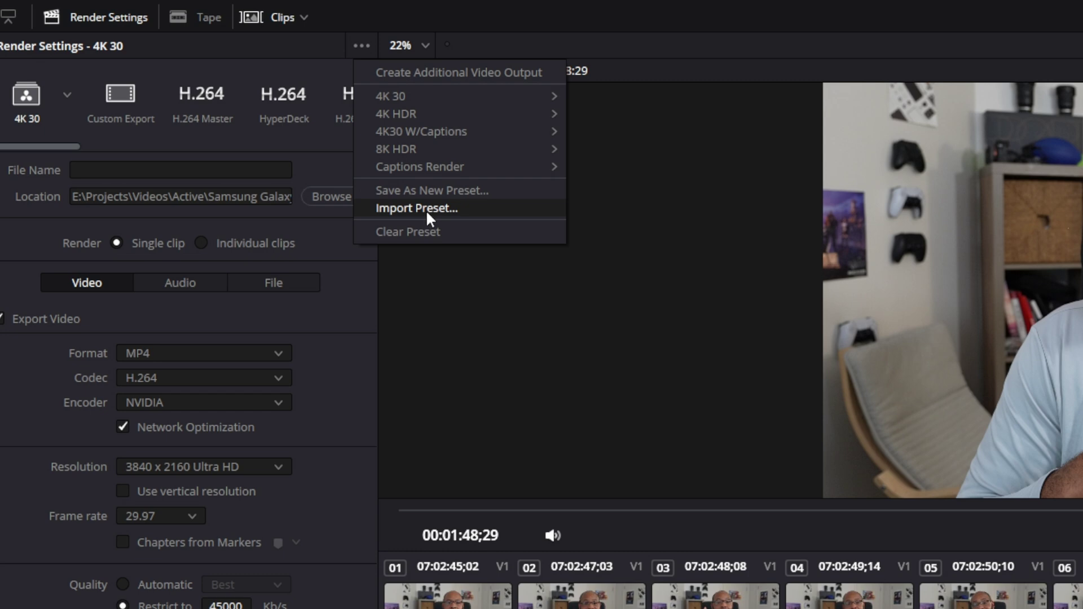
mouse_move(466, 94)
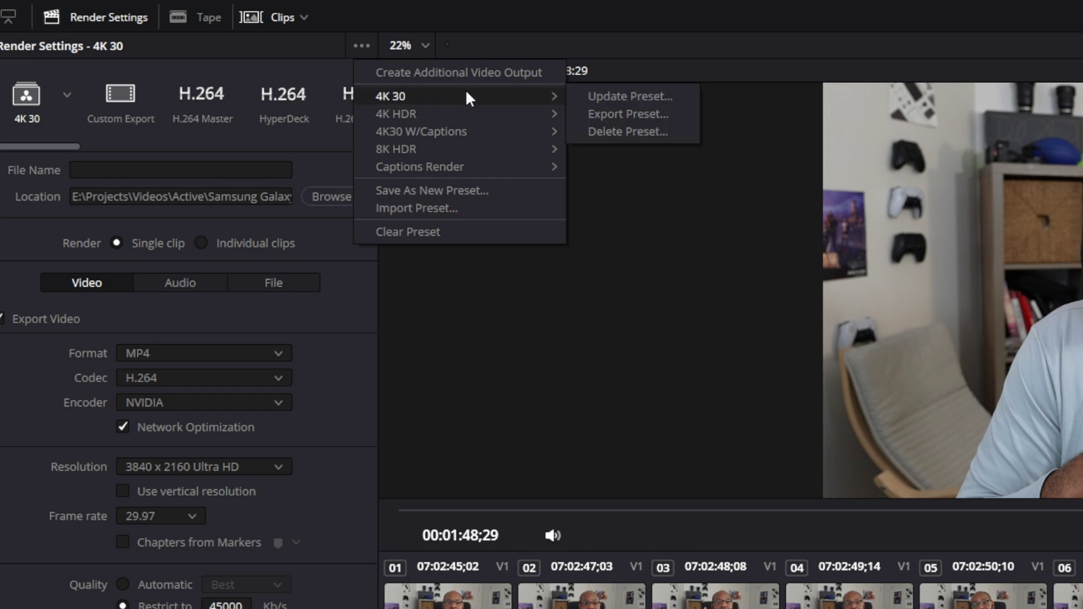
click(649, 113)
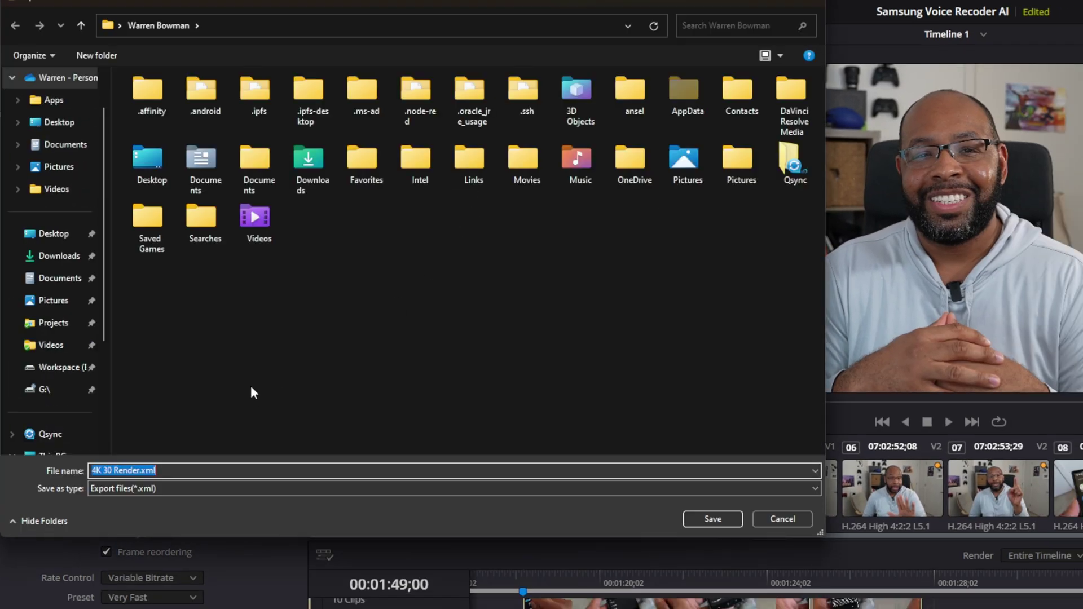
key(Return)
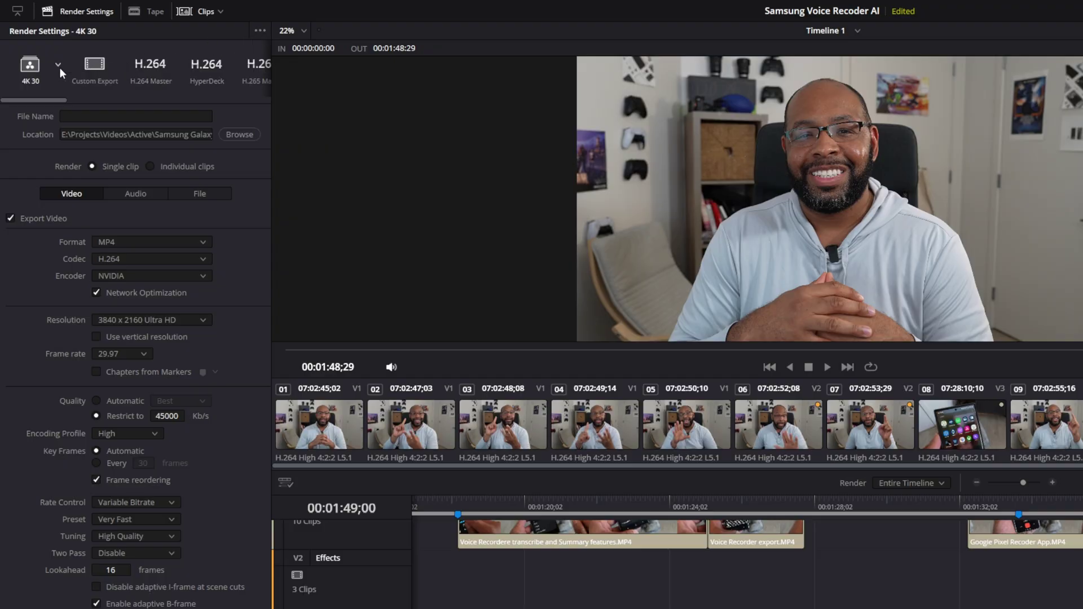
- Import the render preset file 4K 30 Render.xml from the desktop
click(261, 29)
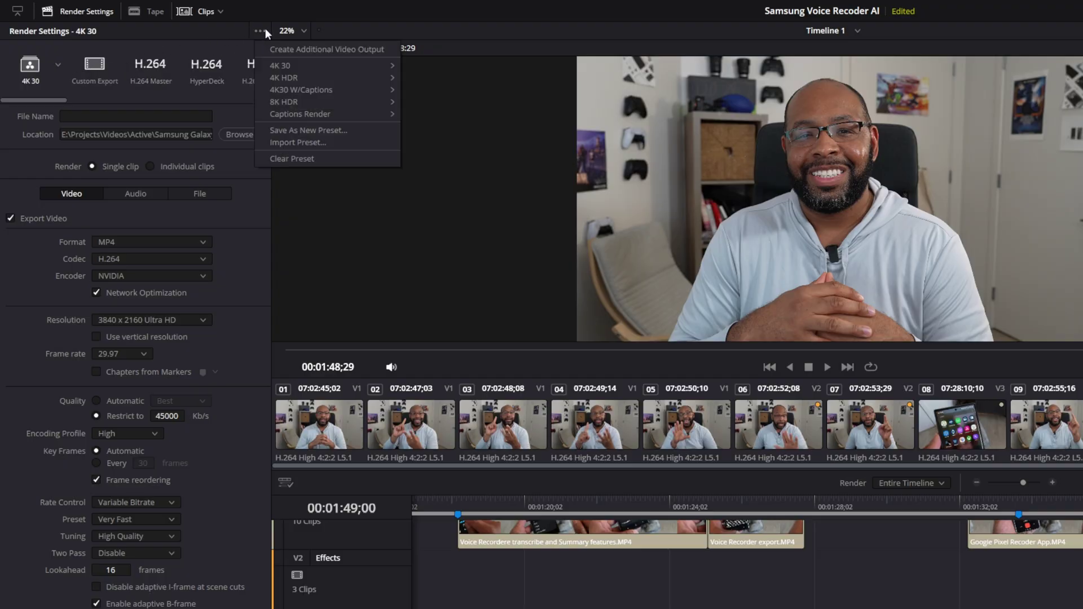
click(326, 144)
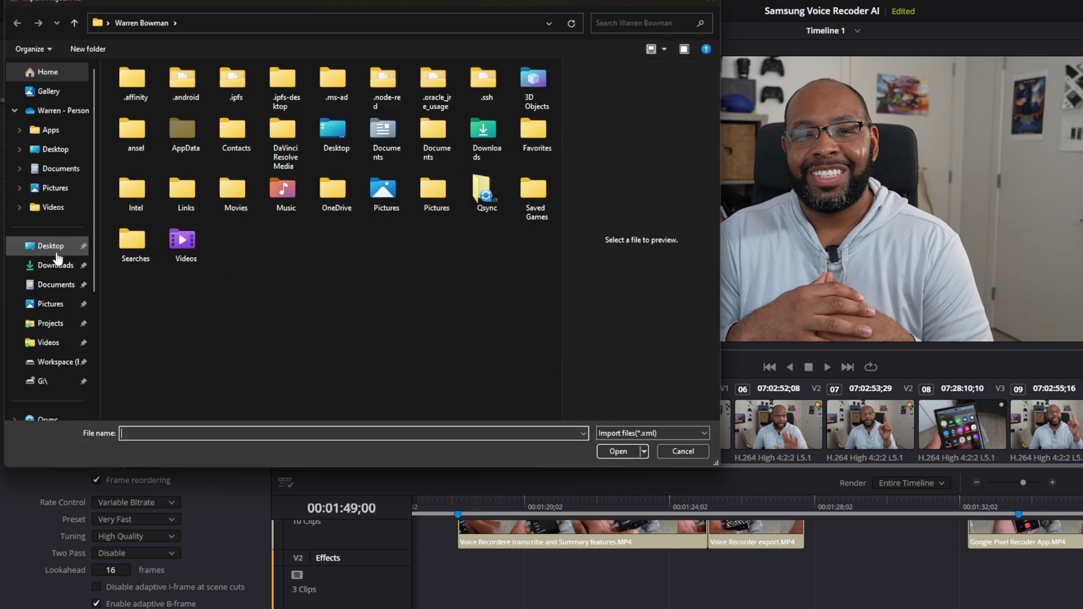
click(54, 247)
click(171, 89)
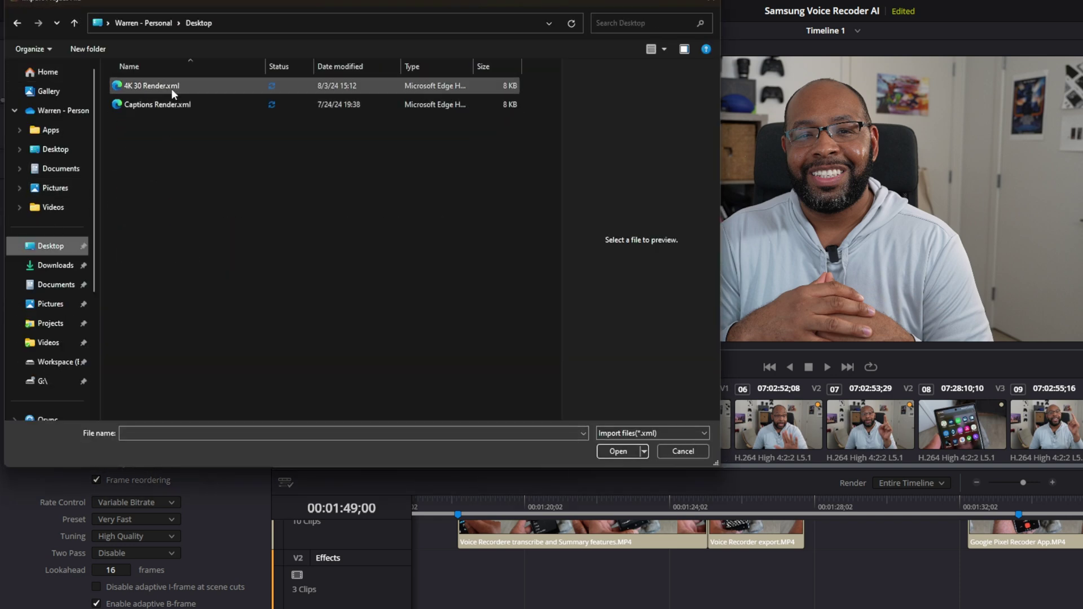
double_click(171, 89)
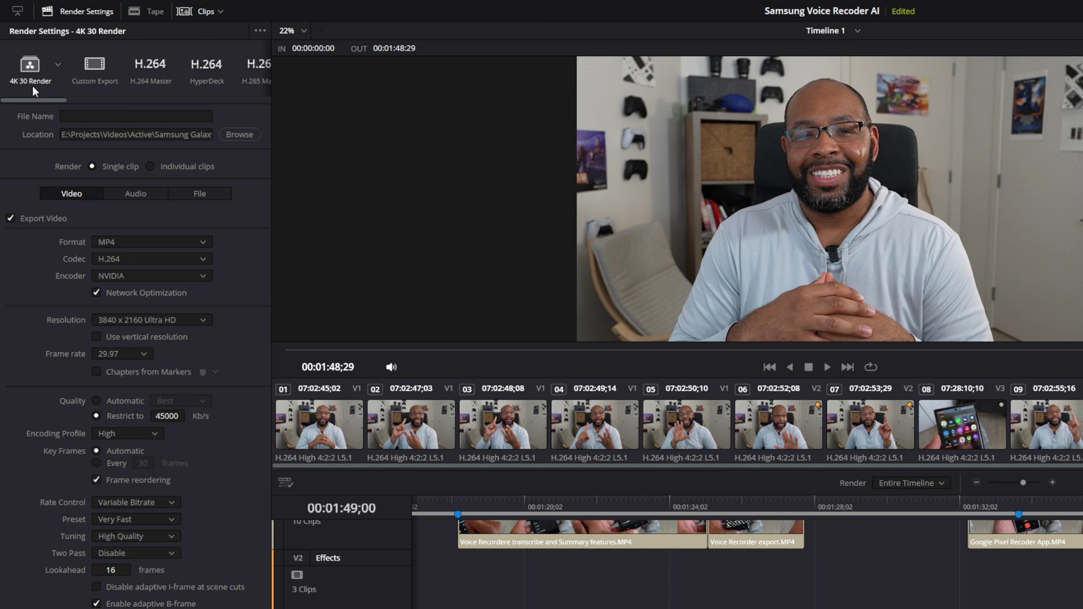